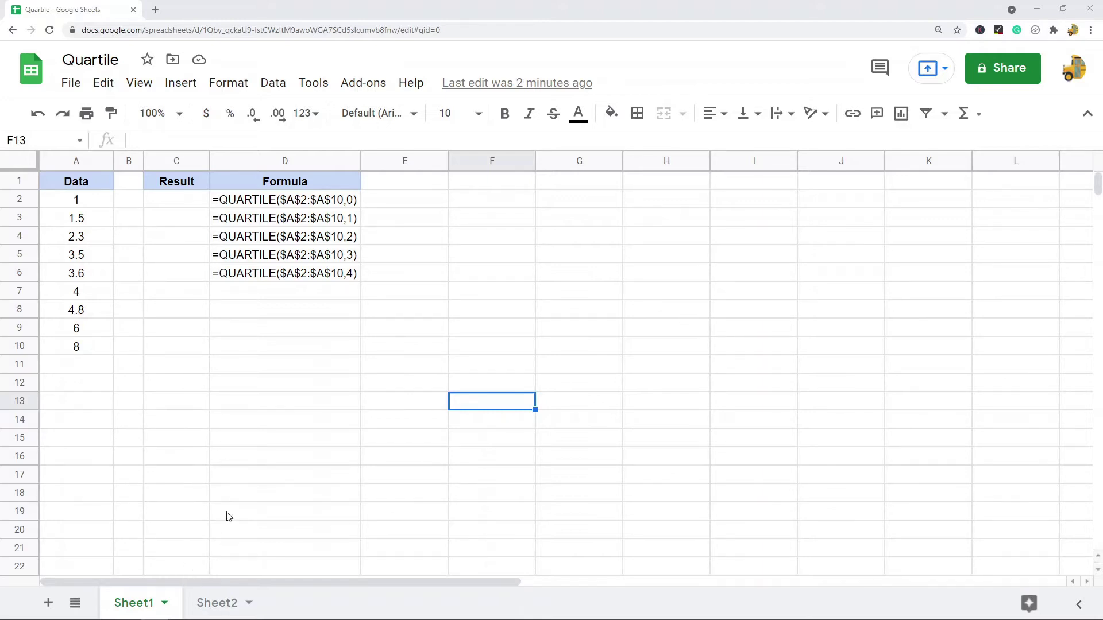
pyautogui.click(222, 602)
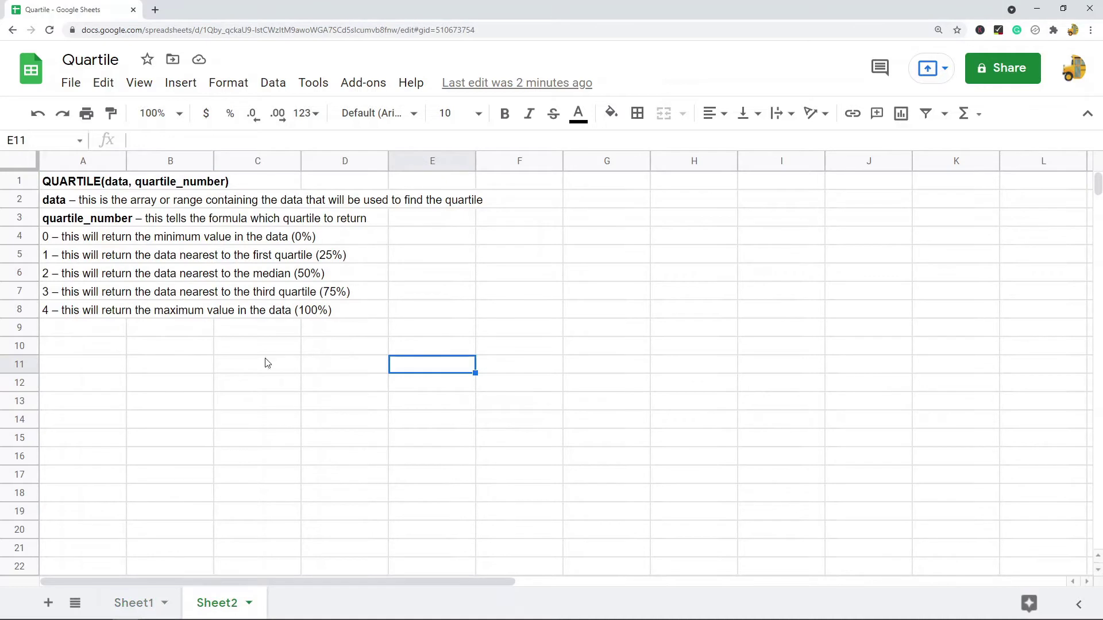
pyautogui.click(72, 189)
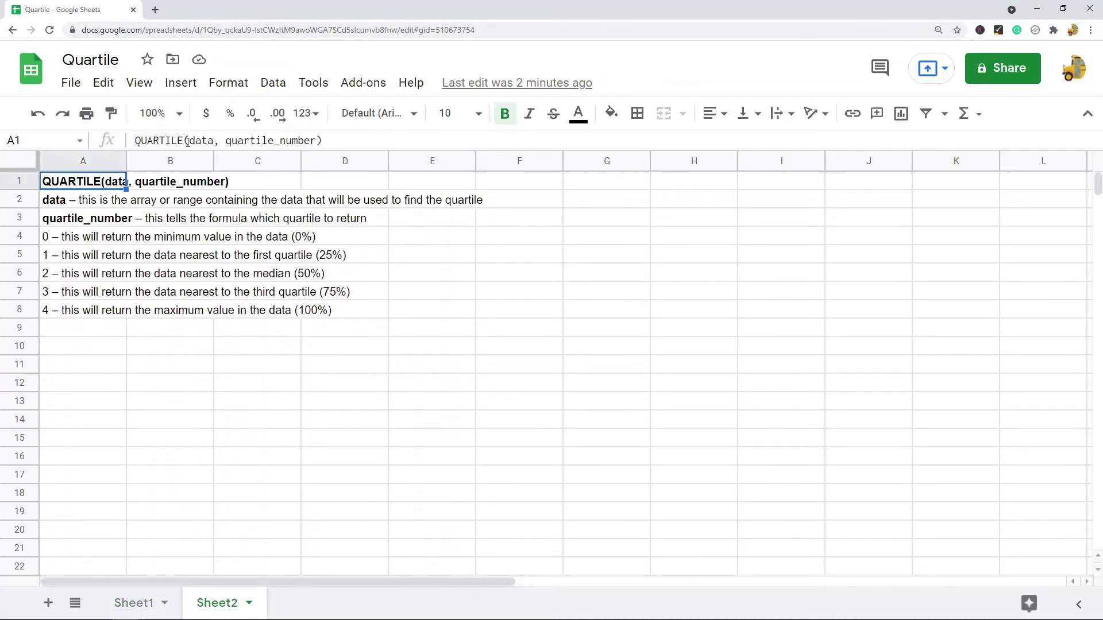
pyautogui.click(67, 205)
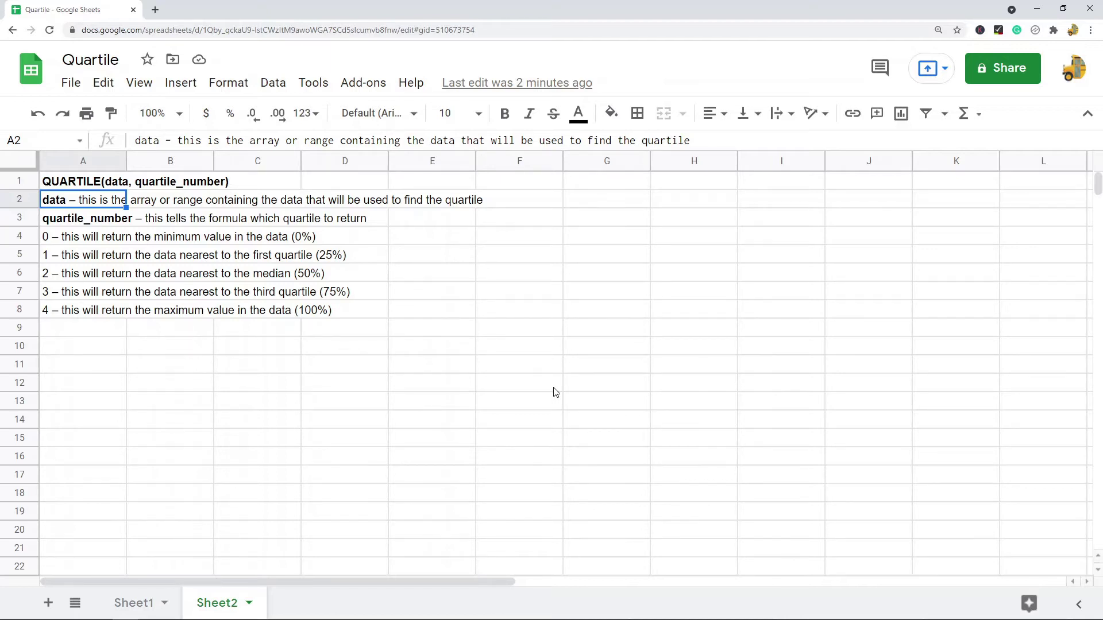
pyautogui.click(91, 224)
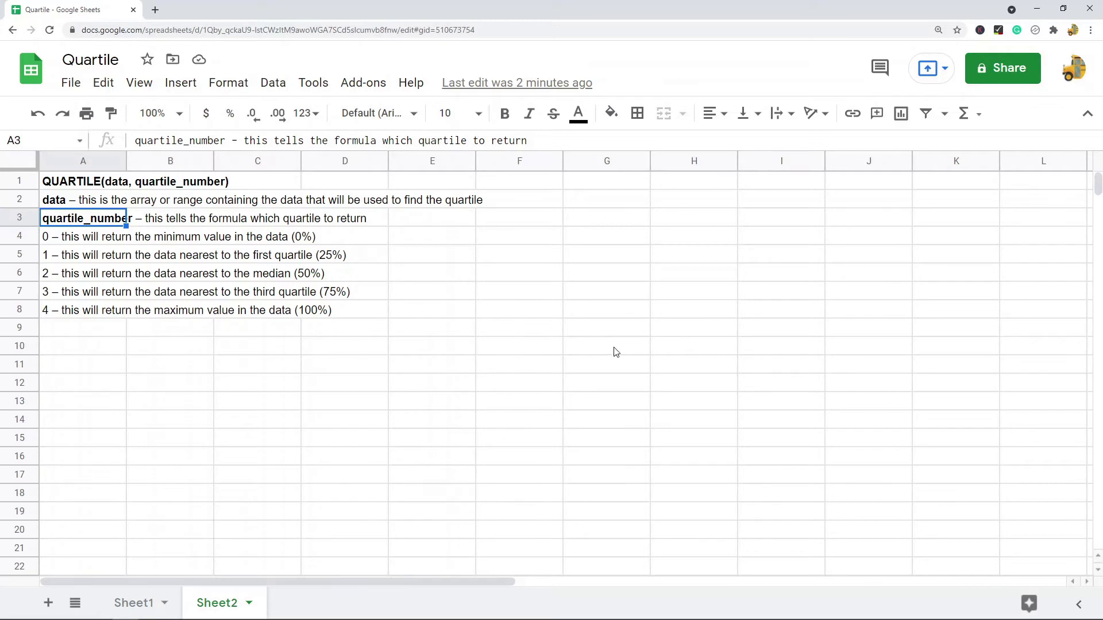
# Review the notes for quartile numbers 0 through 4, then return to Sheet1's data table
pyautogui.click(64, 239)
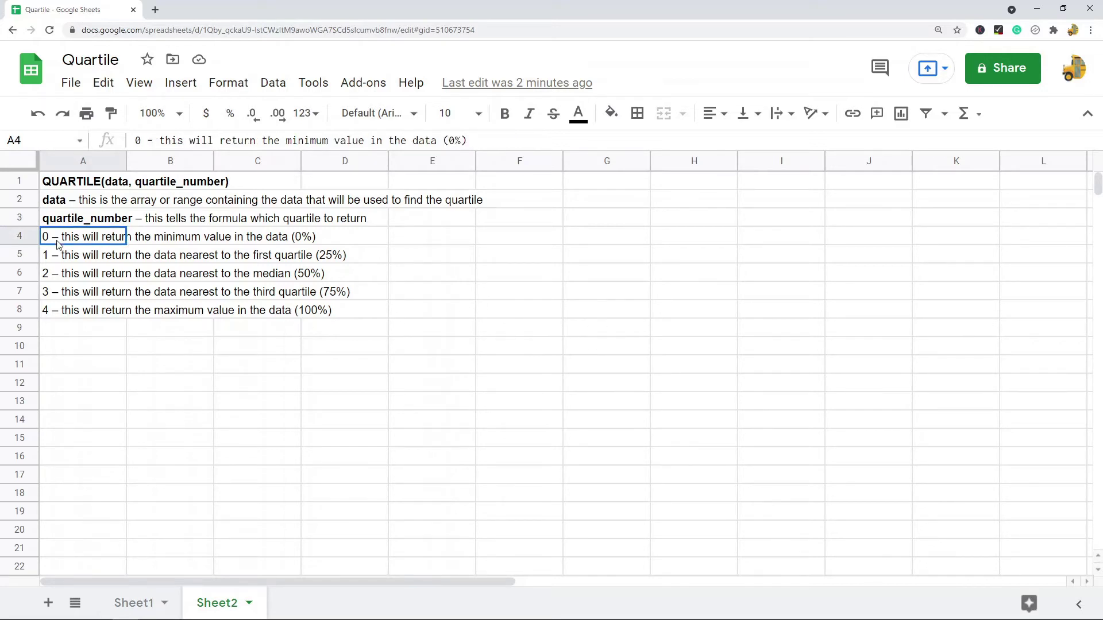
pyautogui.click(64, 305)
pyautogui.click(76, 233)
pyautogui.click(75, 260)
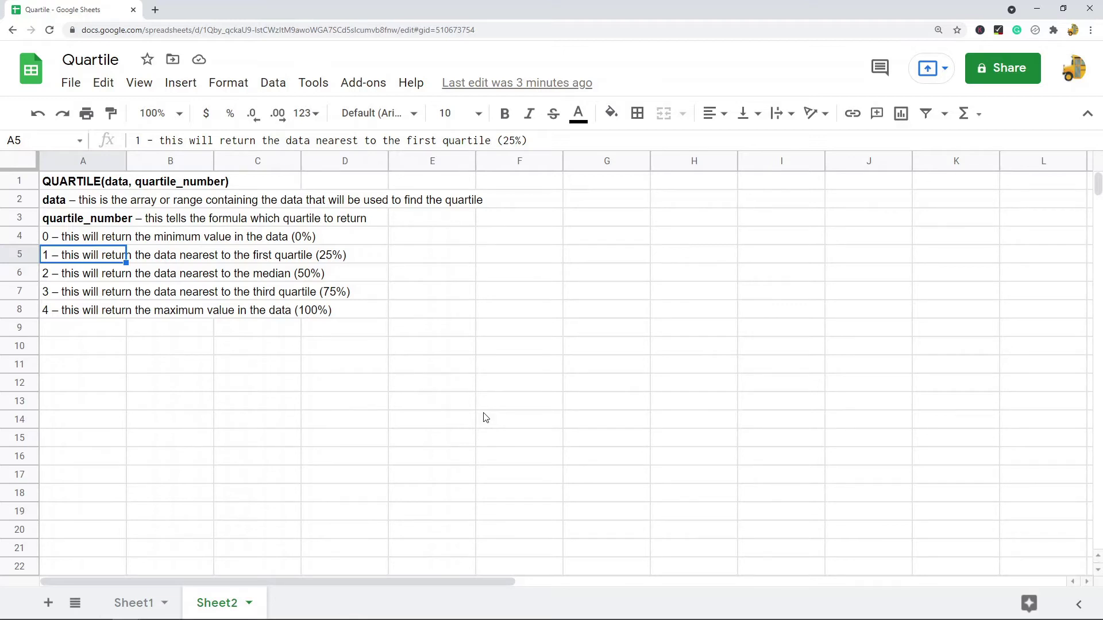
pyautogui.click(104, 275)
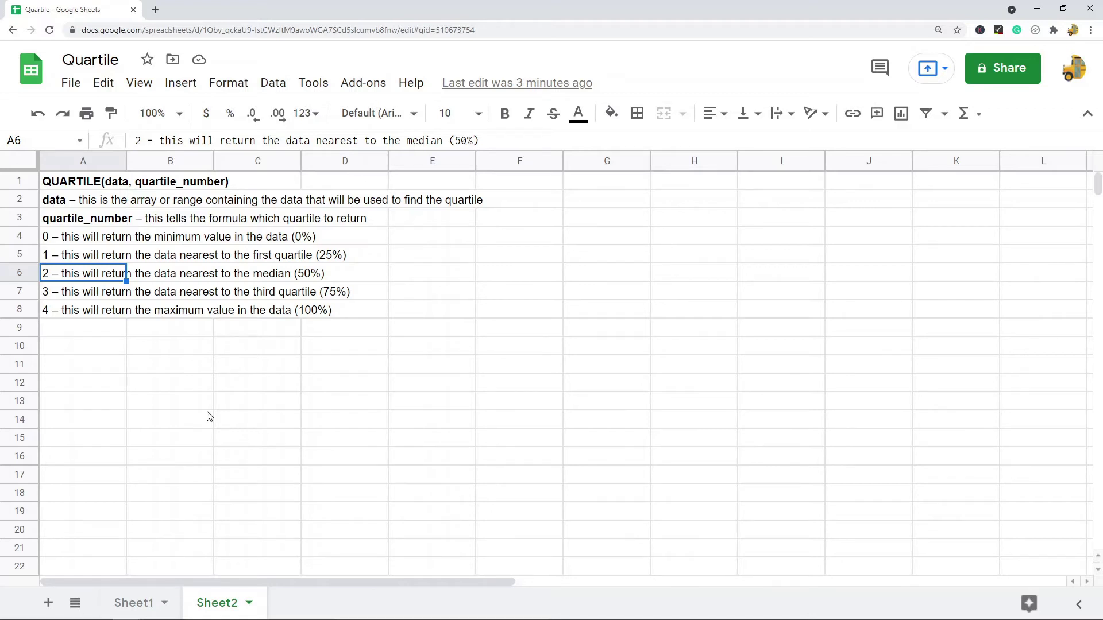
pyautogui.click(89, 292)
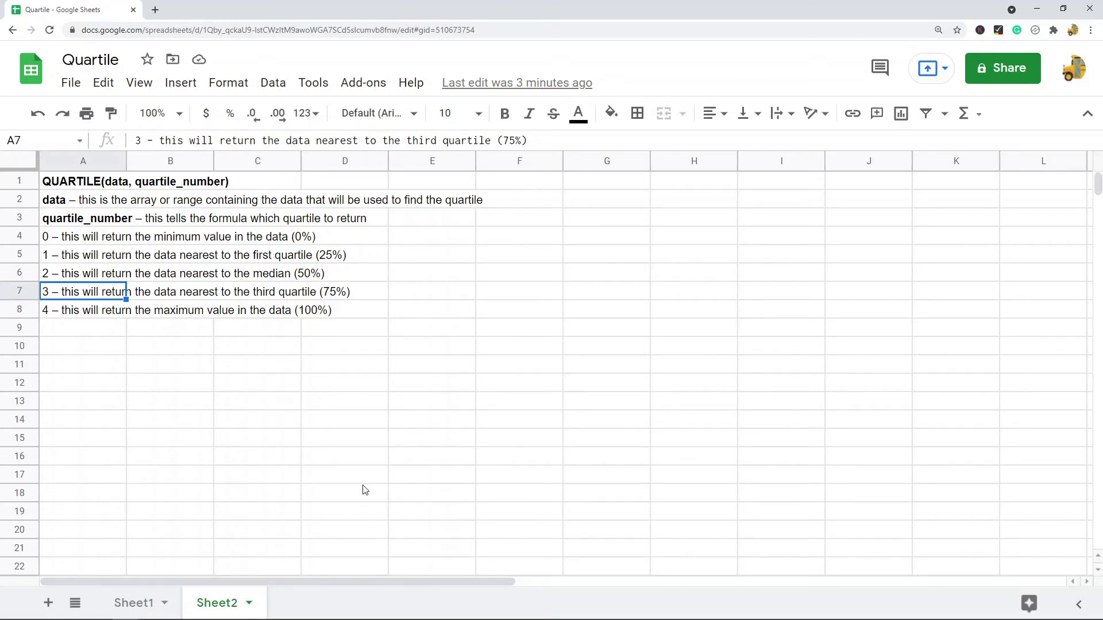
pyautogui.click(88, 312)
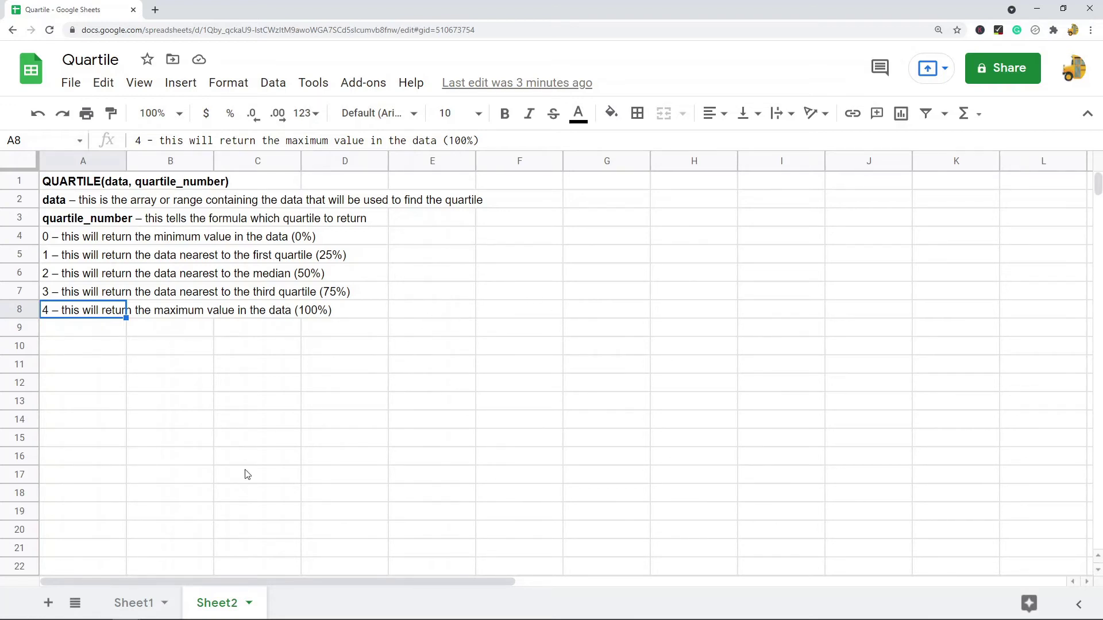
pyautogui.click(140, 603)
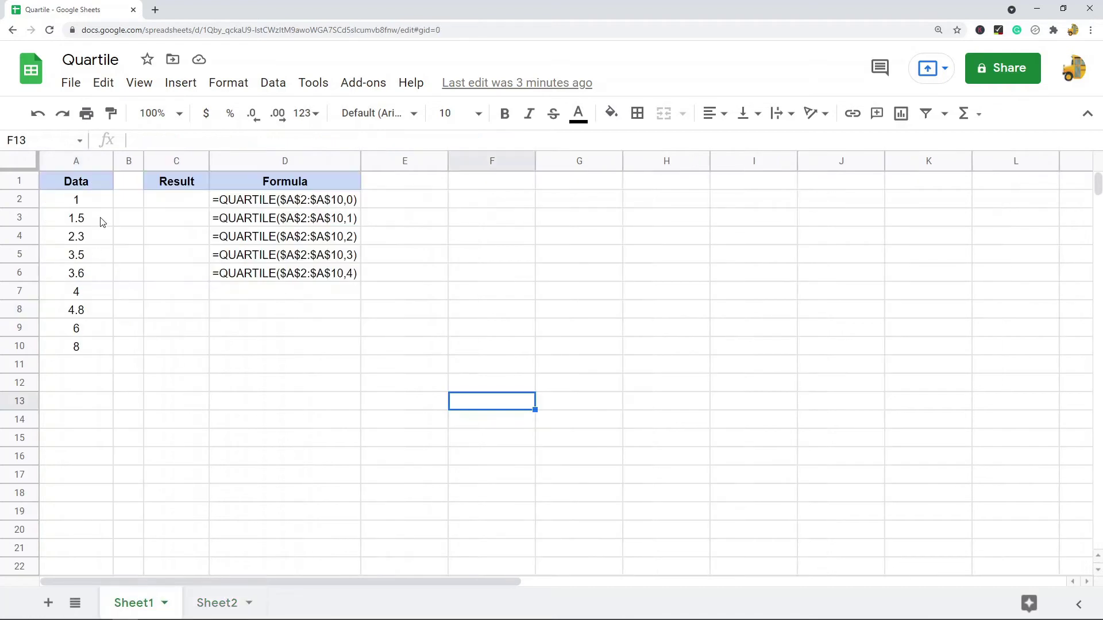
# Look over the Data values in A2:A10 and the Result cells C2:C6
pyautogui.moveTo(94, 201); pyautogui.dragTo(90, 349)
pyautogui.click(379, 386)
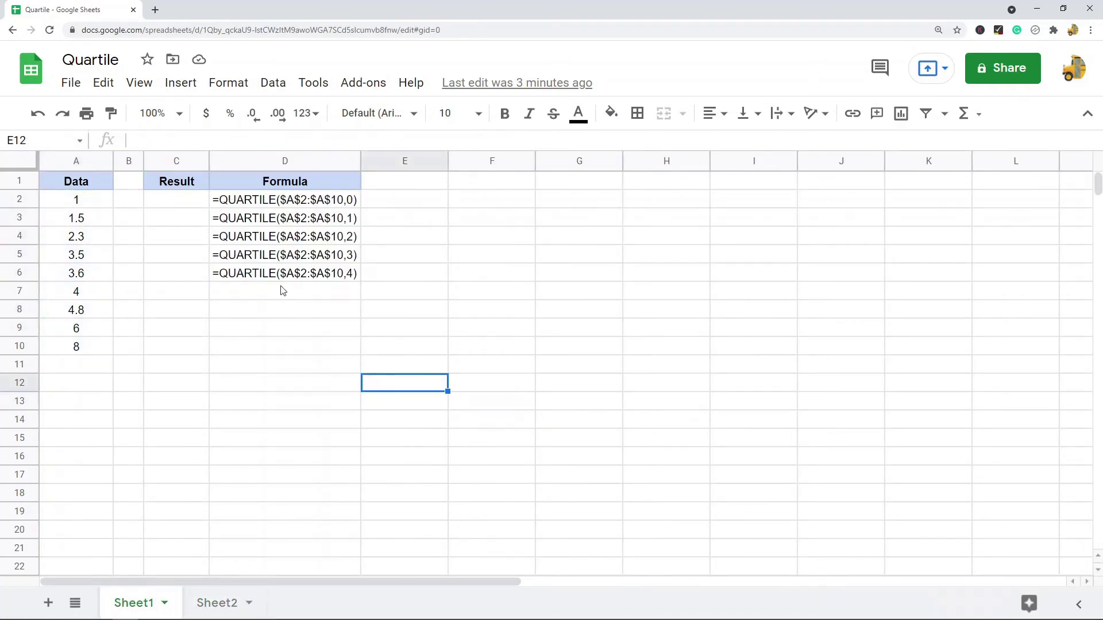
pyautogui.moveTo(182, 198); pyautogui.dragTo(178, 278)
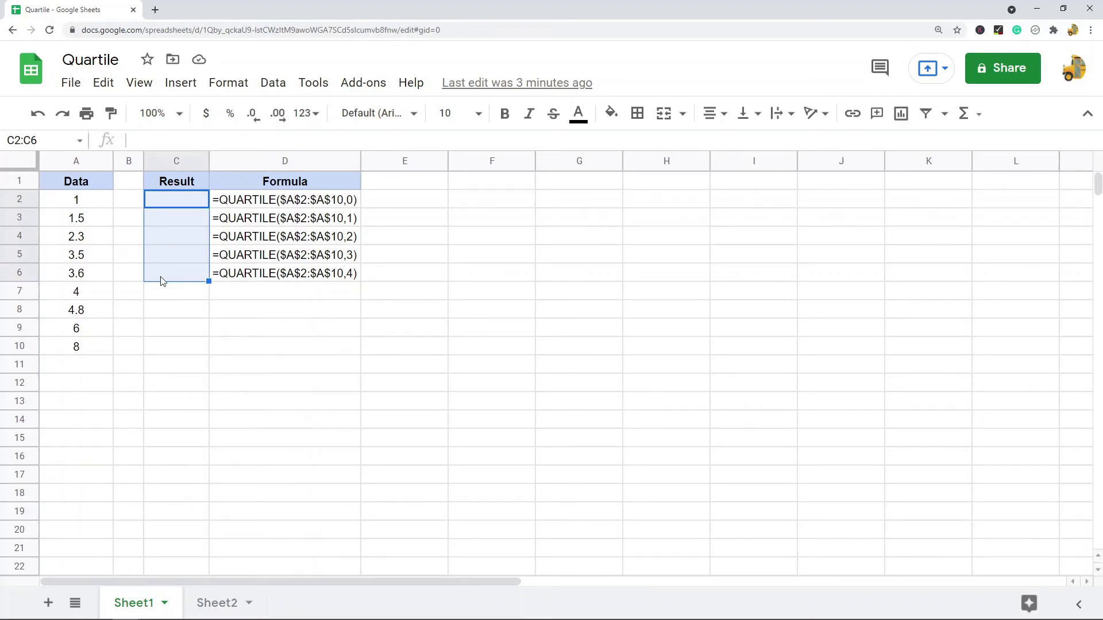
# In C2, type =QUARTILE with absolute range $A$2:$A$10 and quartile 0
pyautogui.doubleClick(181, 202)
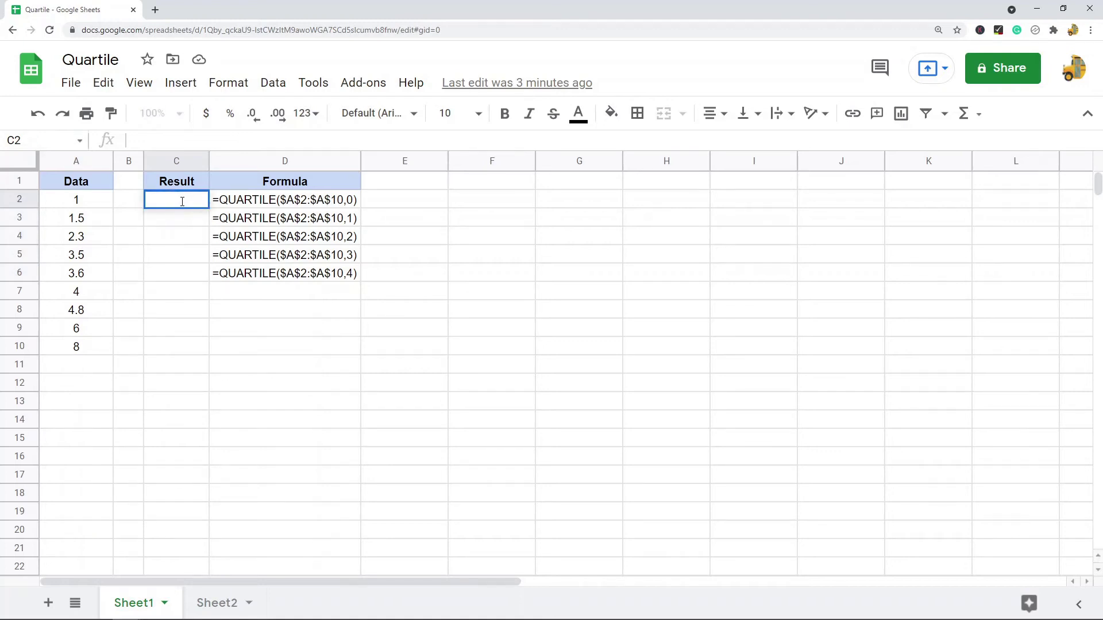
pyautogui.write('=quartile')
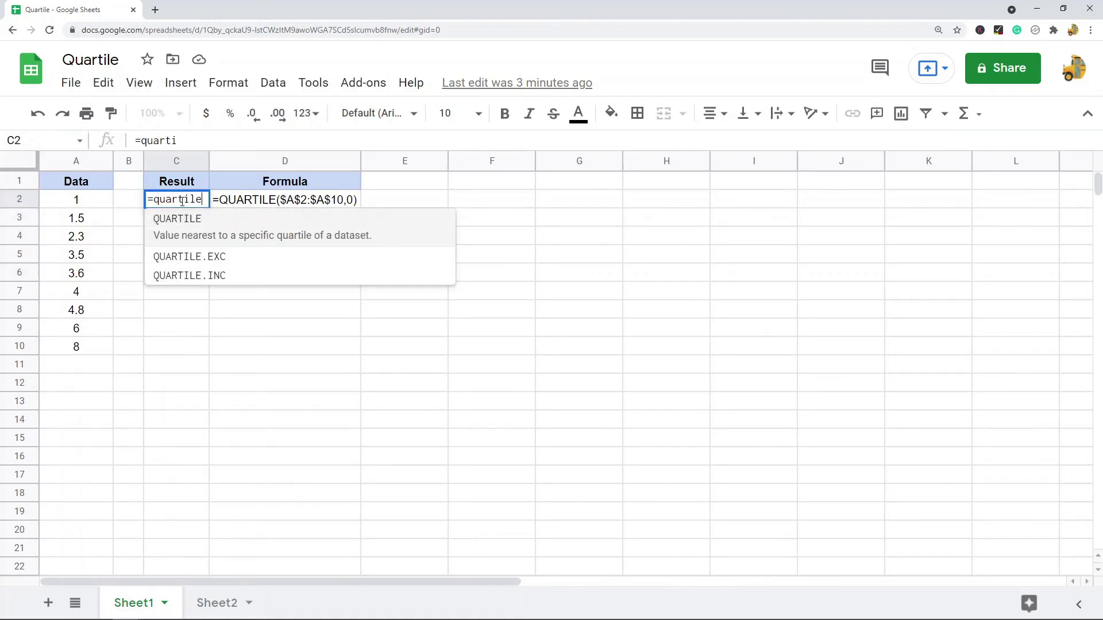
pyautogui.press('Tab')
pyautogui.moveTo(78, 201); pyautogui.dragTo(89, 352)
pyautogui.click(253, 144)
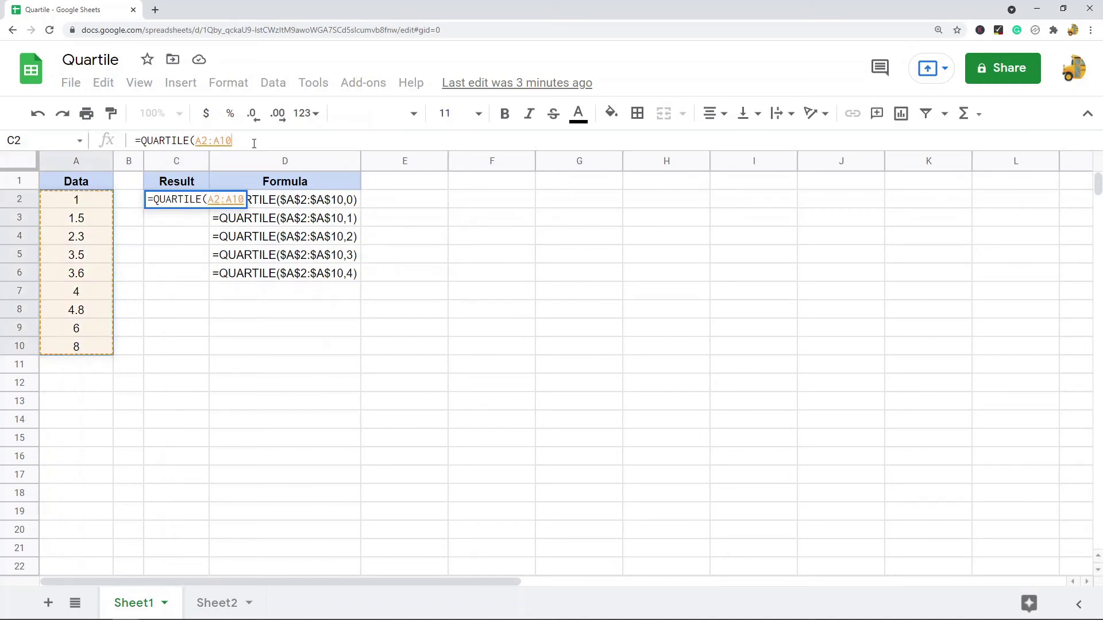
pyautogui.press('F4')
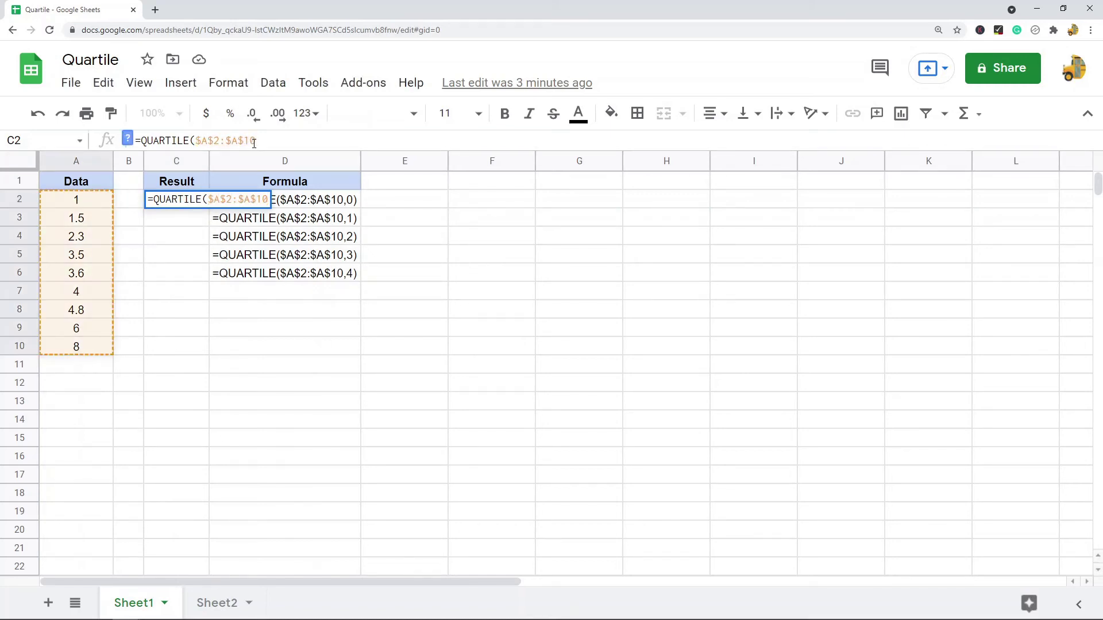
pyautogui.write(',0')
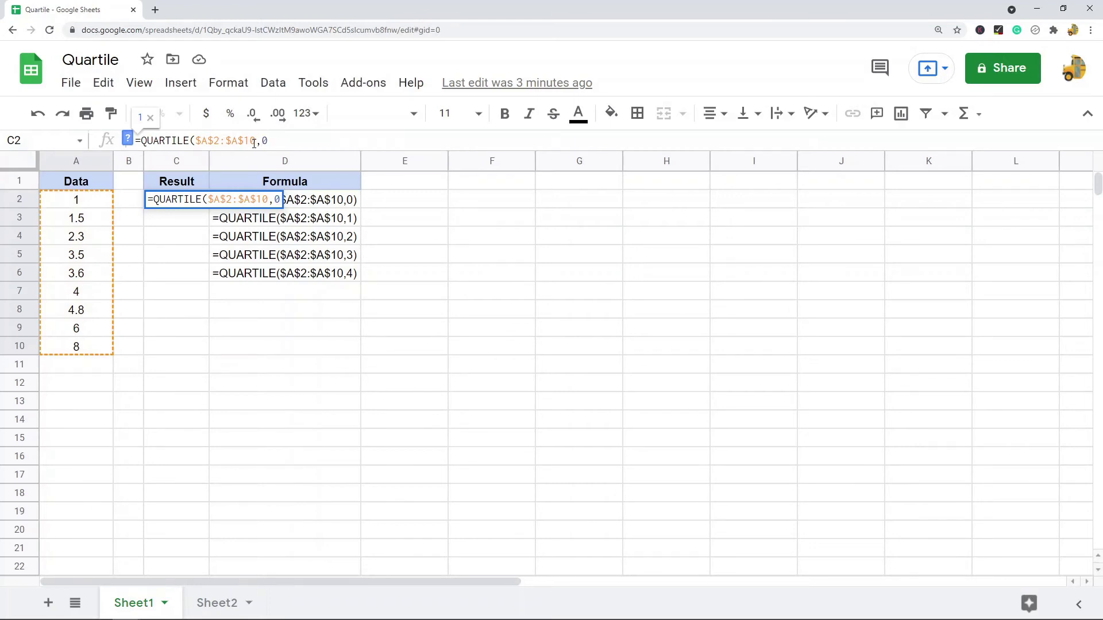
pyautogui.write(')')
# Enter the C2 formula, returning 1, and copy it into C3:C6
pyautogui.press('Return')
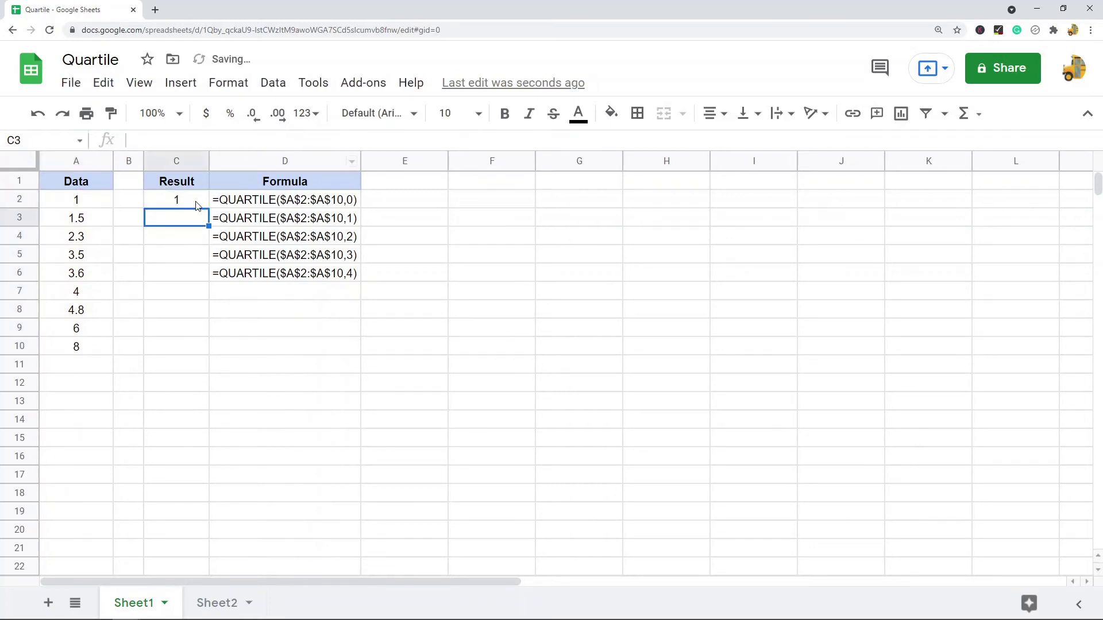
pyautogui.press('Up')
pyautogui.hotkey('ctrl', 'c')
pyautogui.moveTo(191, 219); pyautogui.dragTo(191, 281)
pyautogui.hotkey('ctrl', 'v')
pyautogui.click(192, 218)
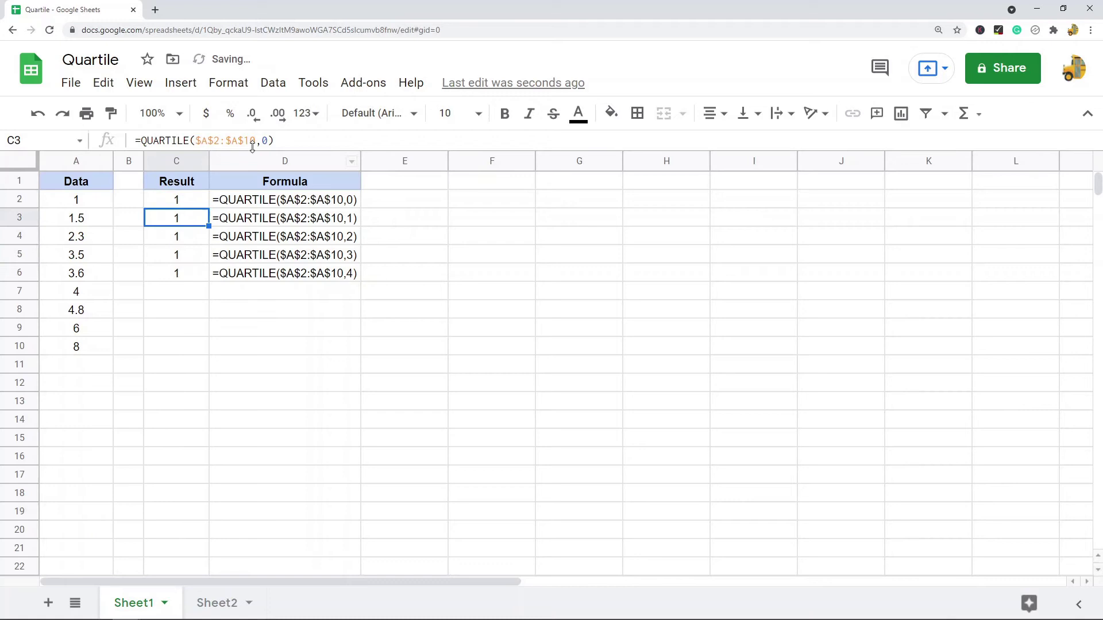
# Change the quartile argument in C3:C6 to 1, 2, 3, 4, giving 2.3, 3.6, 4.8, 8
pyautogui.doubleClick(267, 141)
pyautogui.write('1')
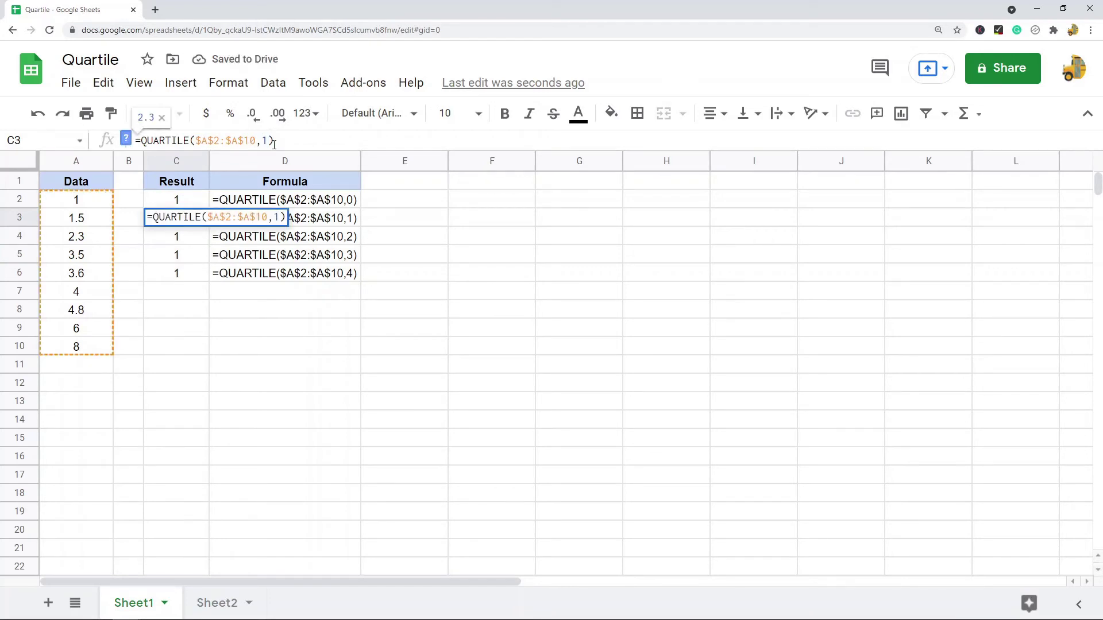
pyautogui.press('Return')
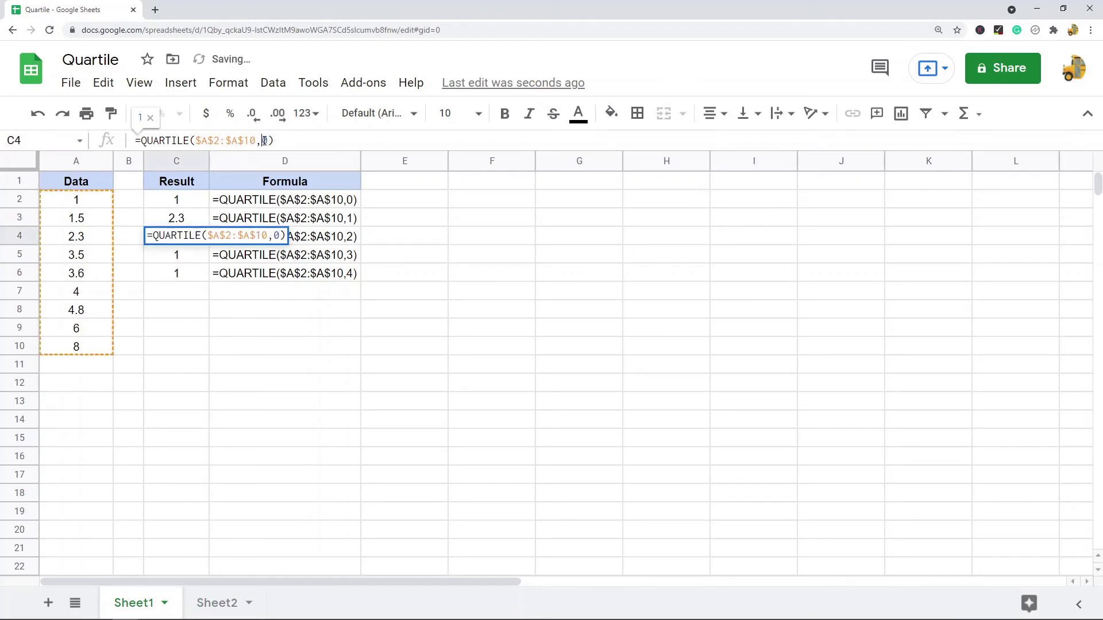
pyautogui.doubleClick(264, 140)
pyautogui.write('2')
pyautogui.press('Return')
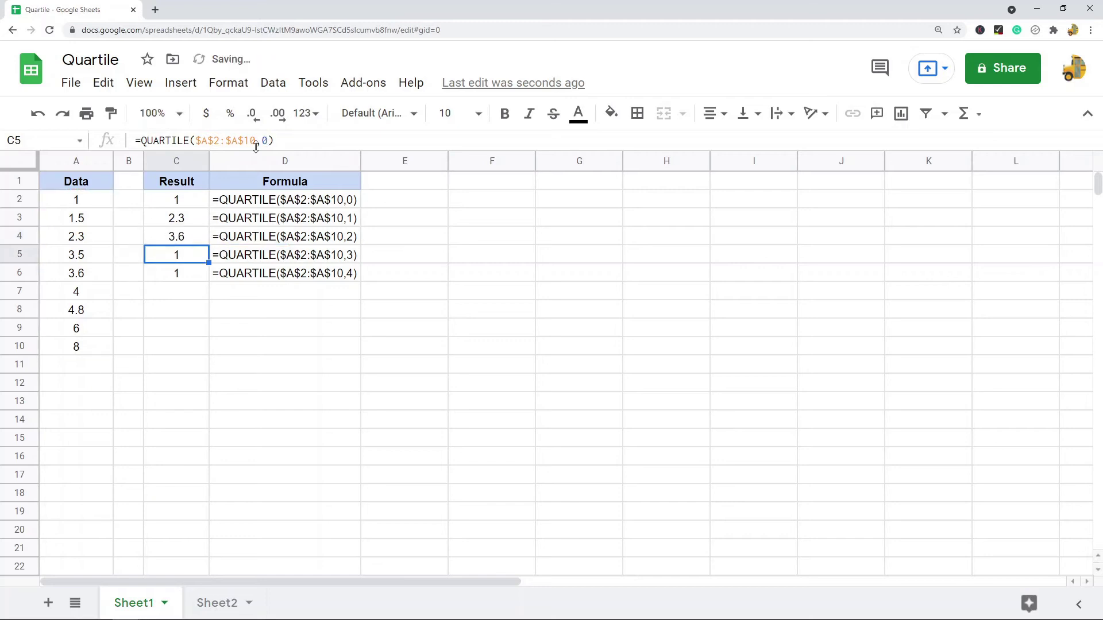
pyautogui.doubleClick(265, 140)
pyautogui.write('3')
pyautogui.press('Return')
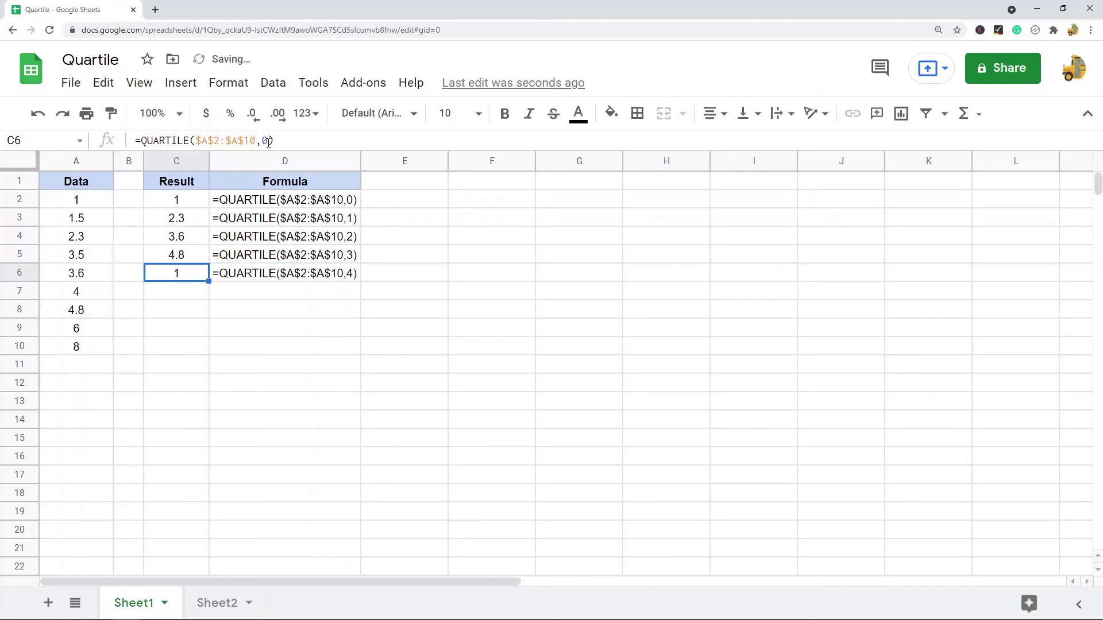
pyautogui.doubleClick(268, 141)
pyautogui.write('4')
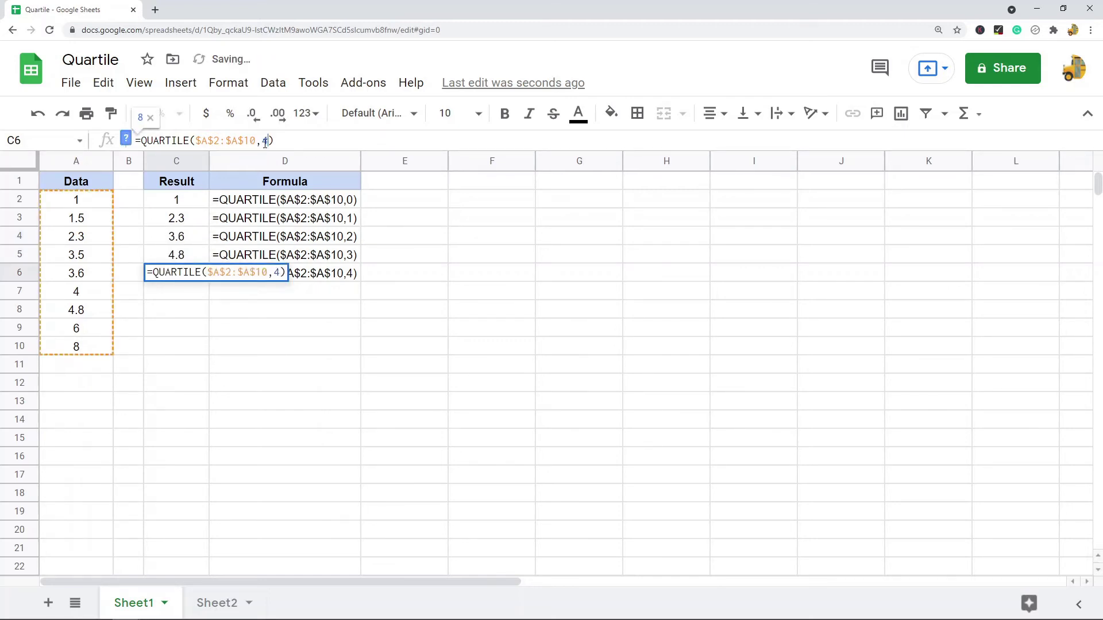
pyautogui.press('Return')
# Review the five QUARTILE formulas and results in C2:C6
pyautogui.click(185, 199)
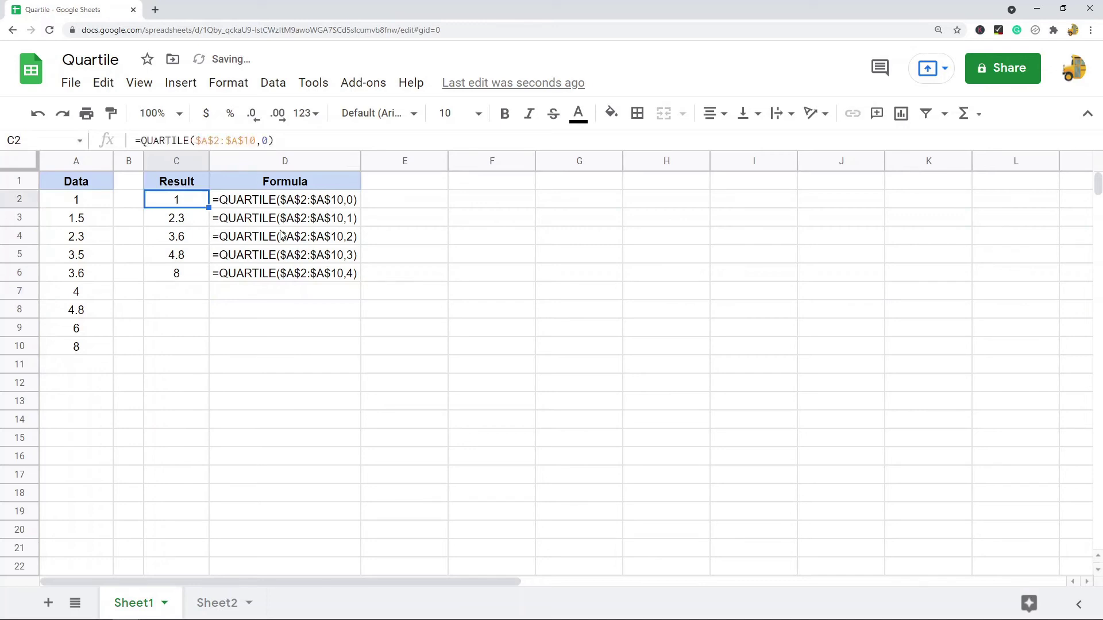
pyautogui.press('Down')
pyautogui.press('Down')
pyautogui.press('Down')
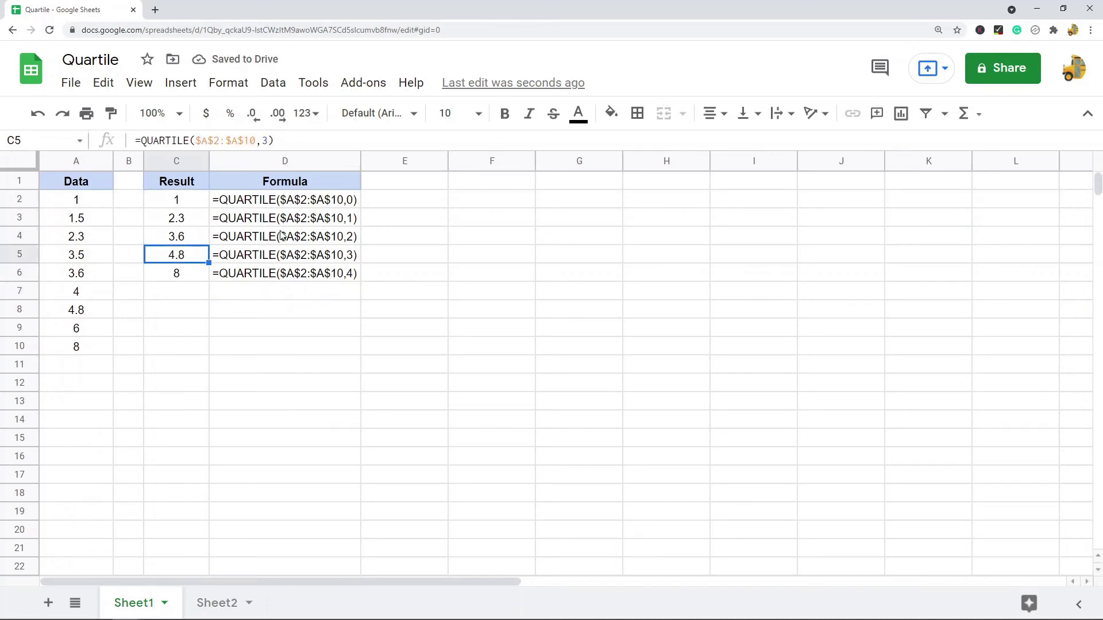
pyautogui.press('Down')
pyautogui.click(303, 332)
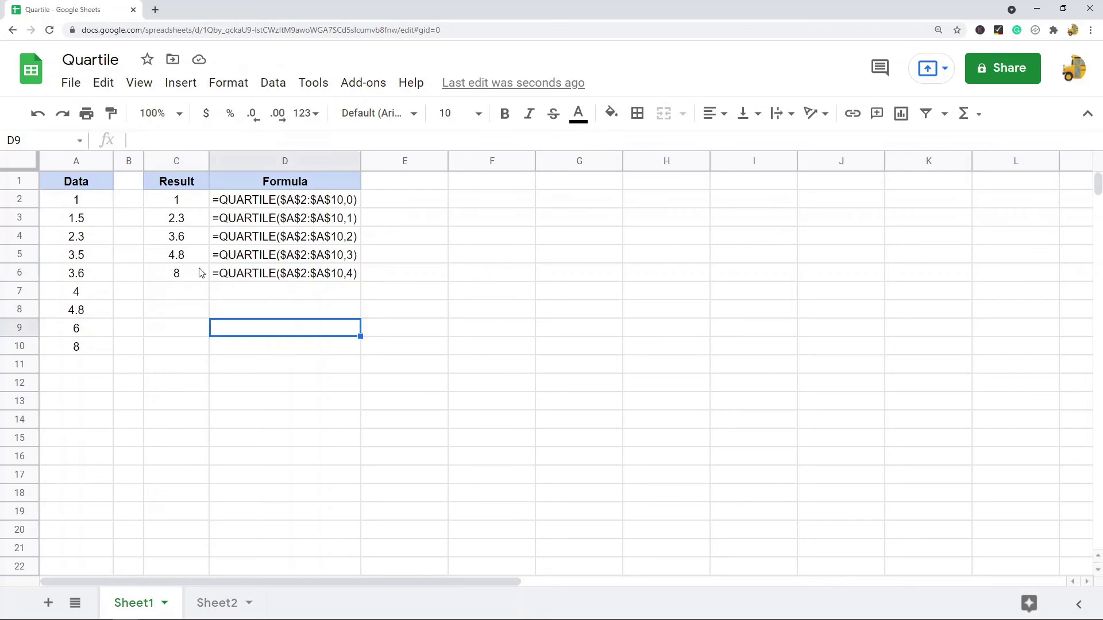
pyautogui.moveTo(192, 200); pyautogui.dragTo(189, 273)
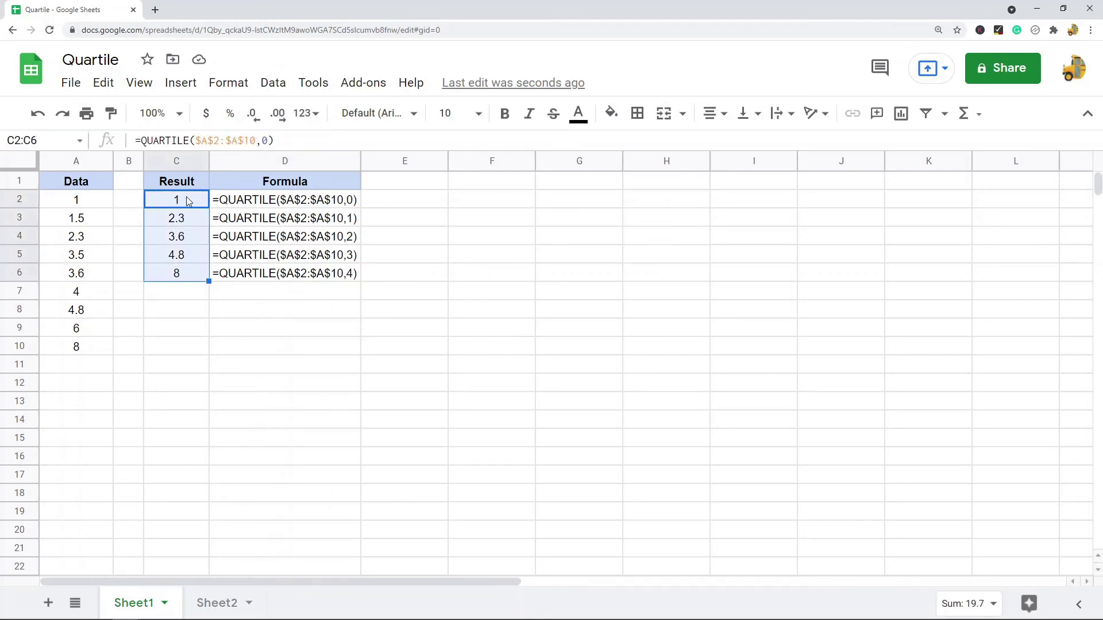
pyautogui.moveTo(87, 200); pyautogui.dragTo(82, 351)
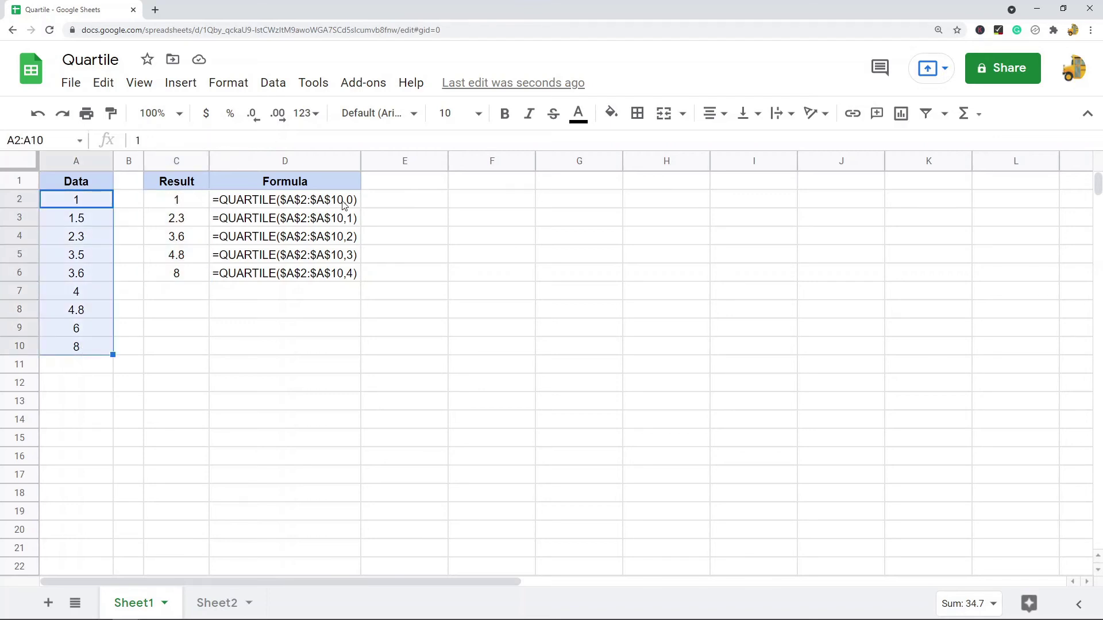
pyautogui.click(247, 206)
pyautogui.click(258, 224)
pyautogui.click(263, 242)
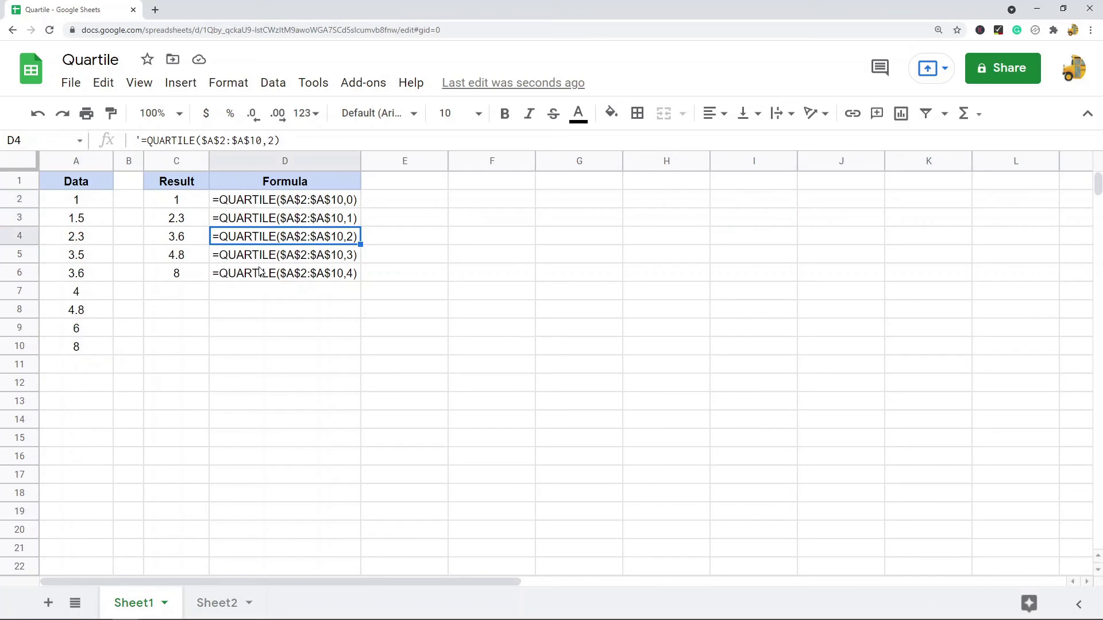
pyautogui.click(259, 267)
pyautogui.doubleClick(414, 197)
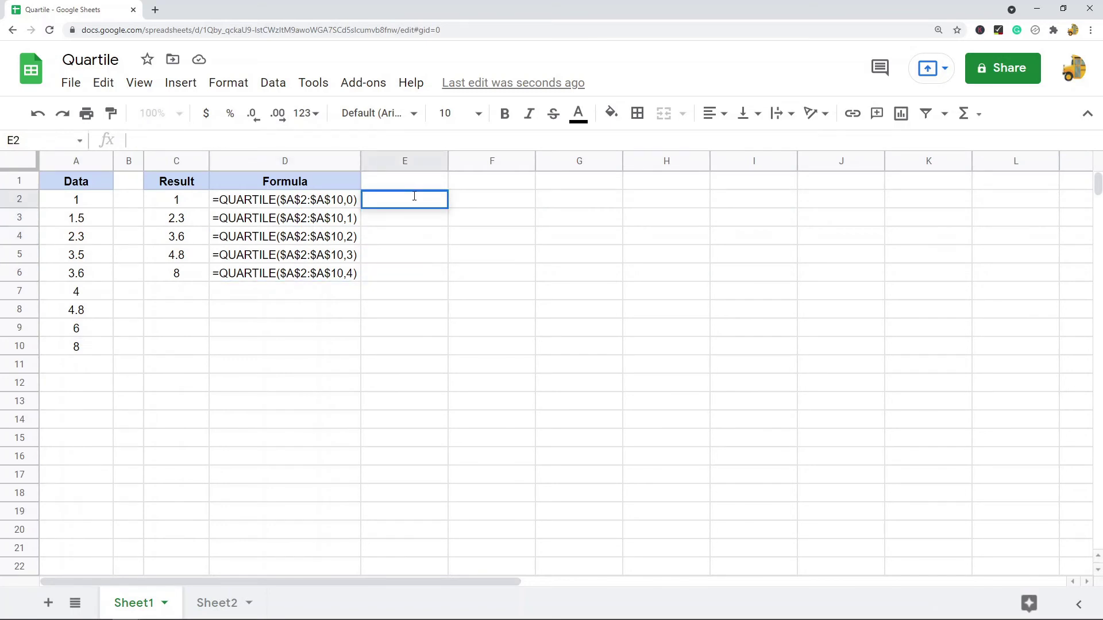
# Enter 0% Mark, 25% Mark, 50% Mark, 75% Mark and 100% Mark down E2:E6
pyautogui.write('0% Mark')
pyautogui.press('Return')
pyautogui.write('25')
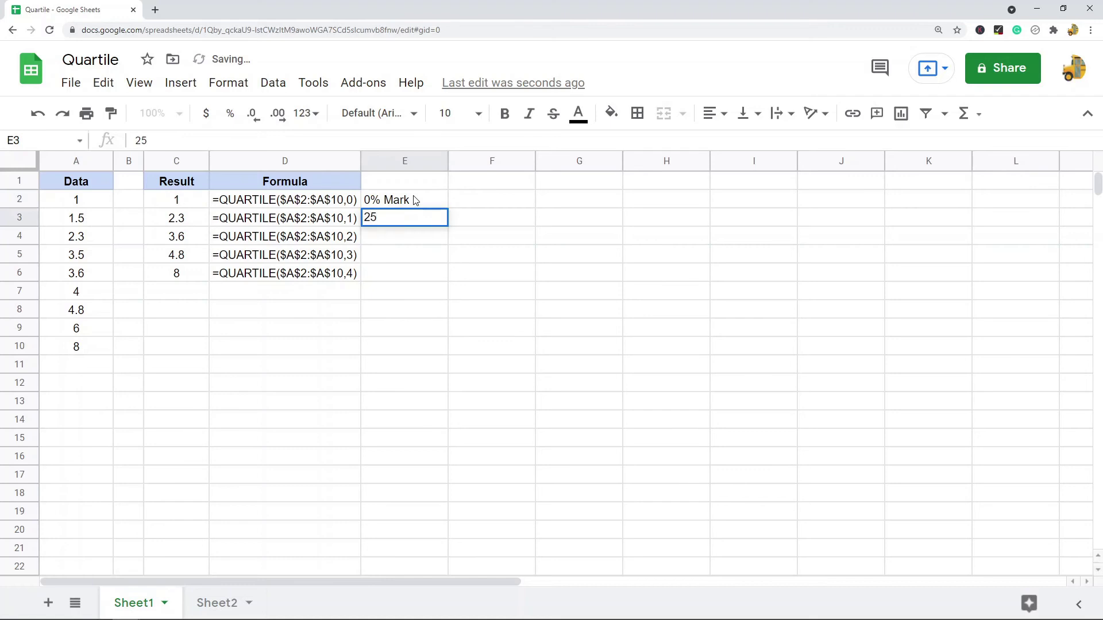
pyautogui.write('% Mark')
pyautogui.press('Return')
pyautogui.write('50')
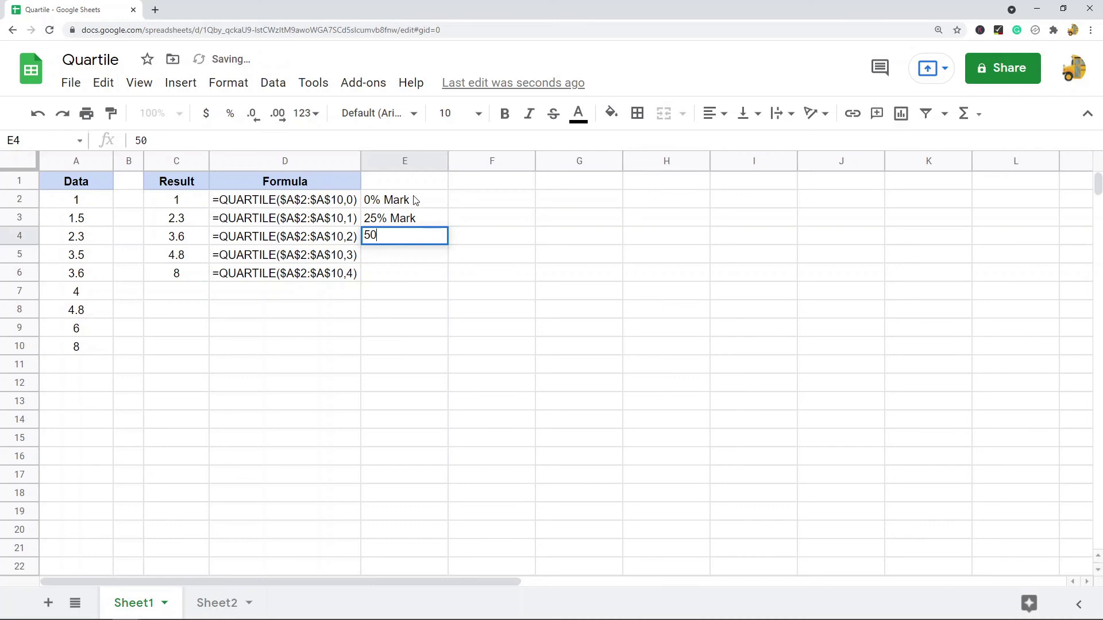
pyautogui.write('% Mark')
pyautogui.press('Return')
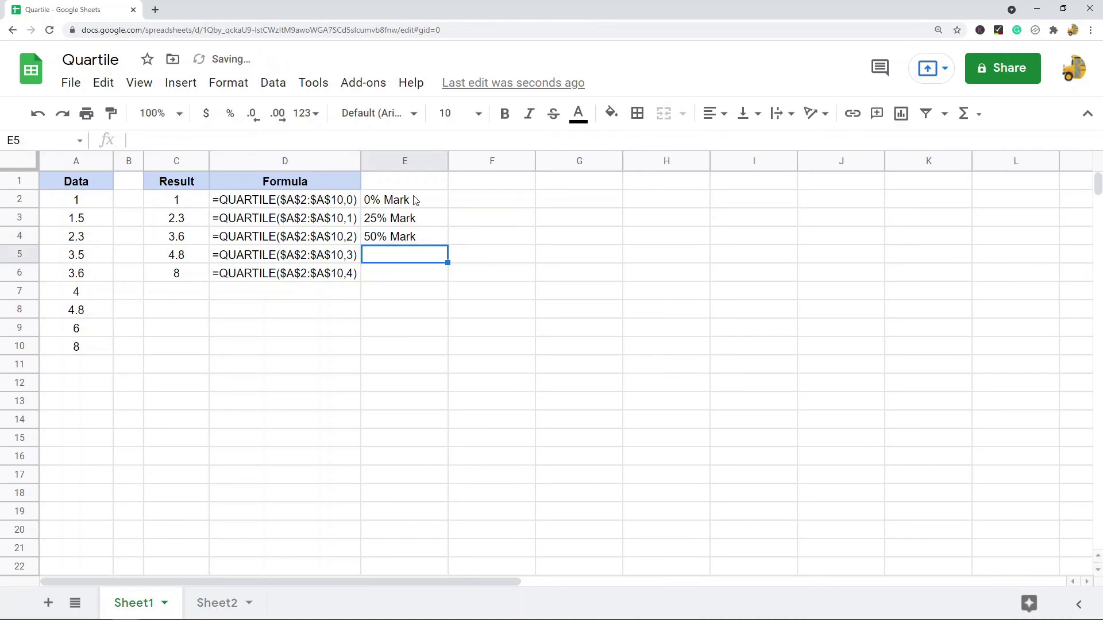
pyautogui.write('75% Mark')
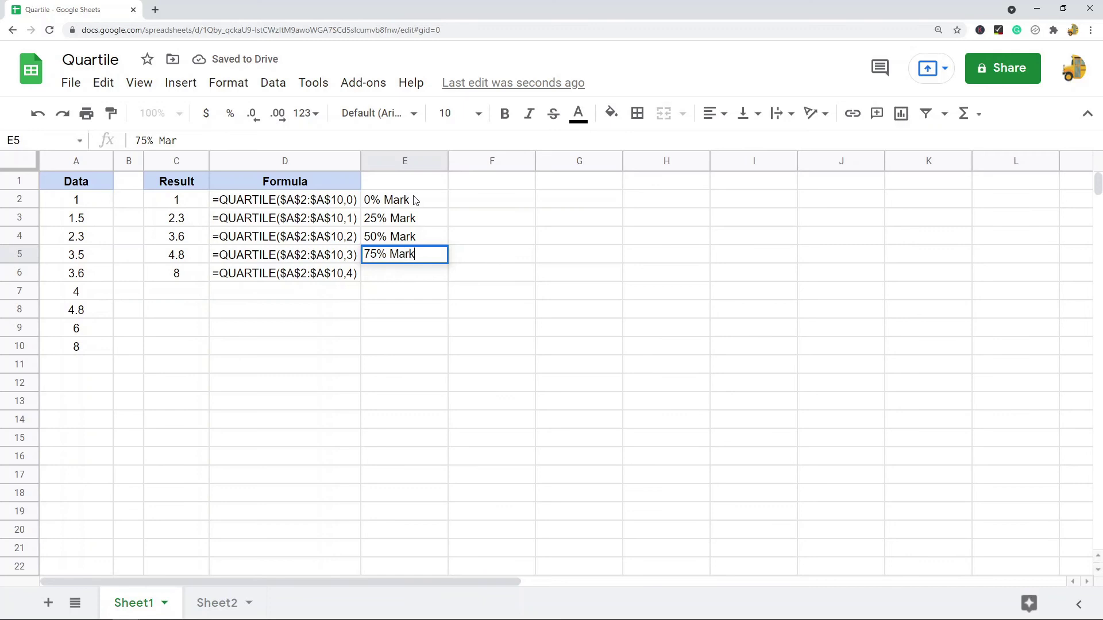
pyautogui.press('Return')
pyautogui.write('1')
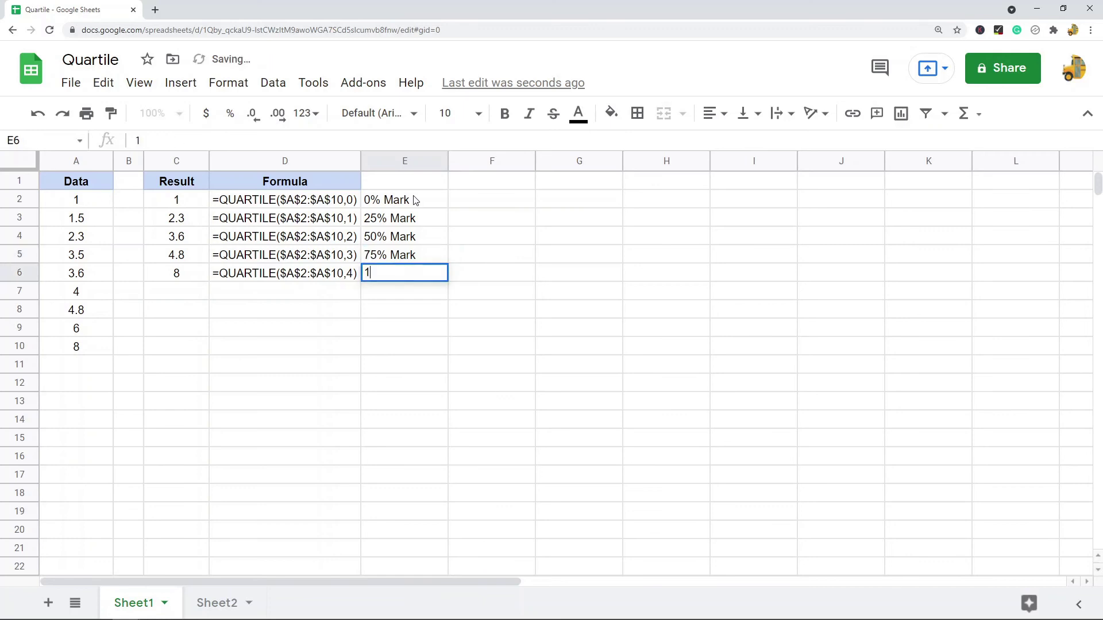
pyautogui.write('00% Mark')
pyautogui.click(423, 373)
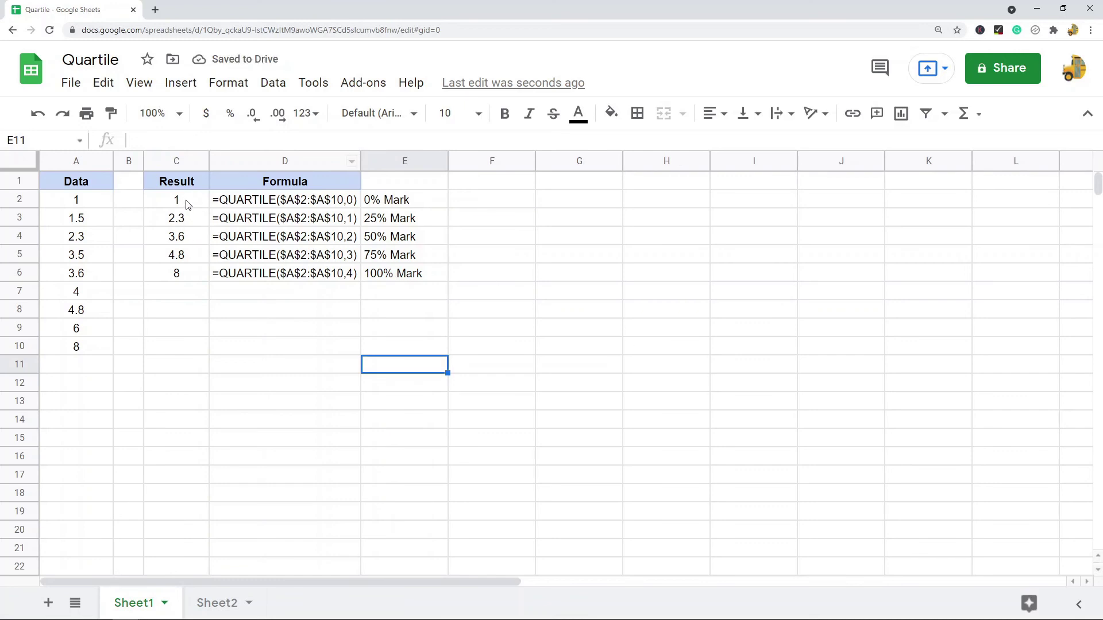
pyautogui.moveTo(184, 201); pyautogui.dragTo(180, 274)
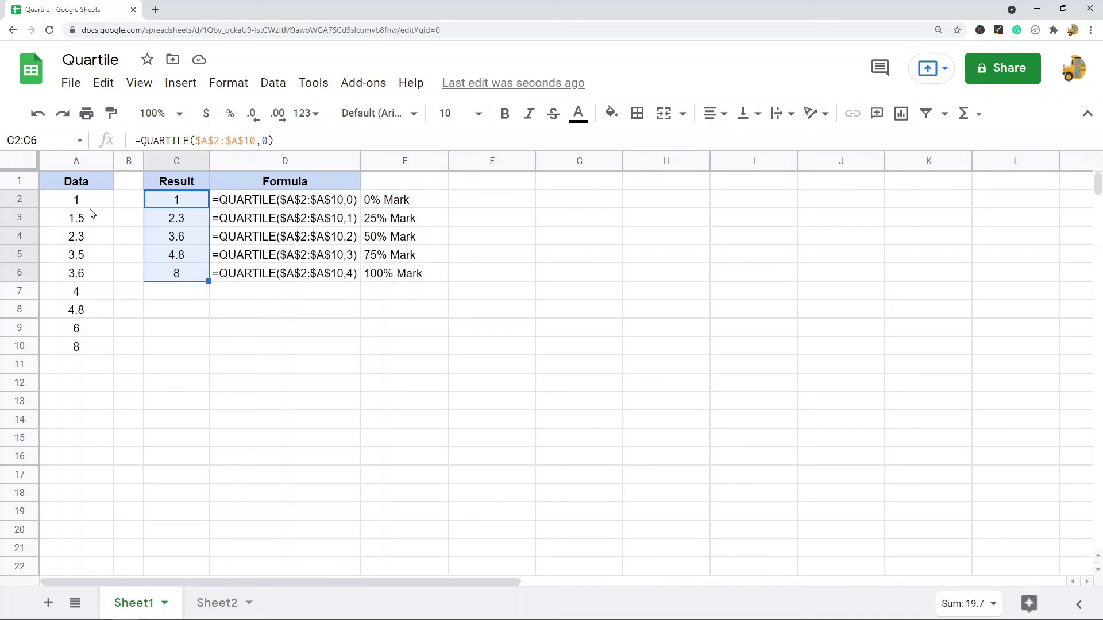
pyautogui.moveTo(87, 203); pyautogui.dragTo(76, 347)
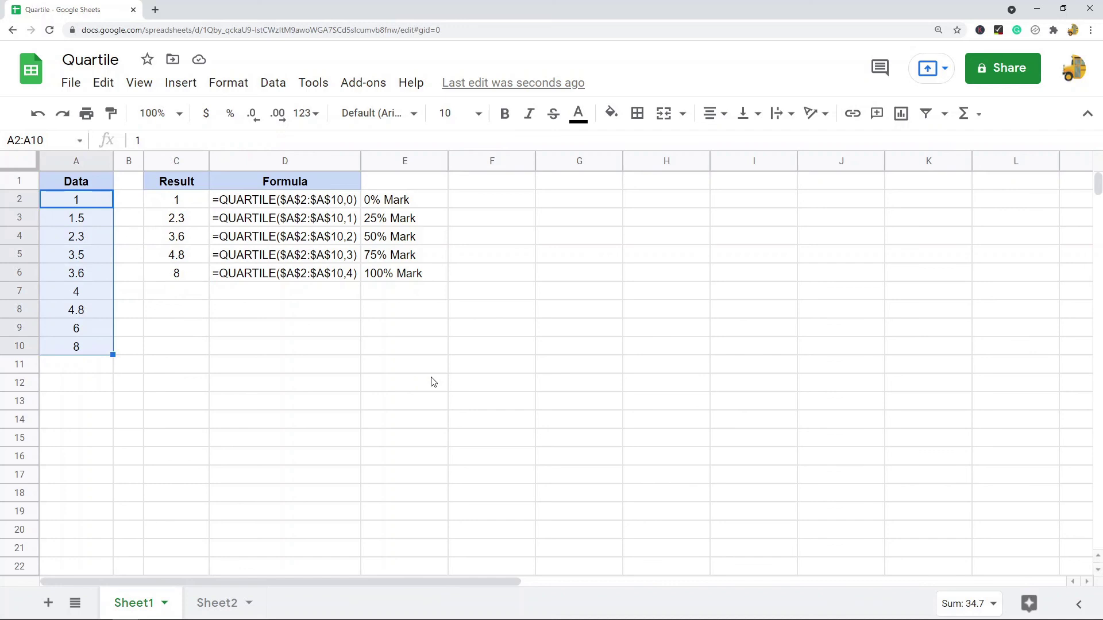